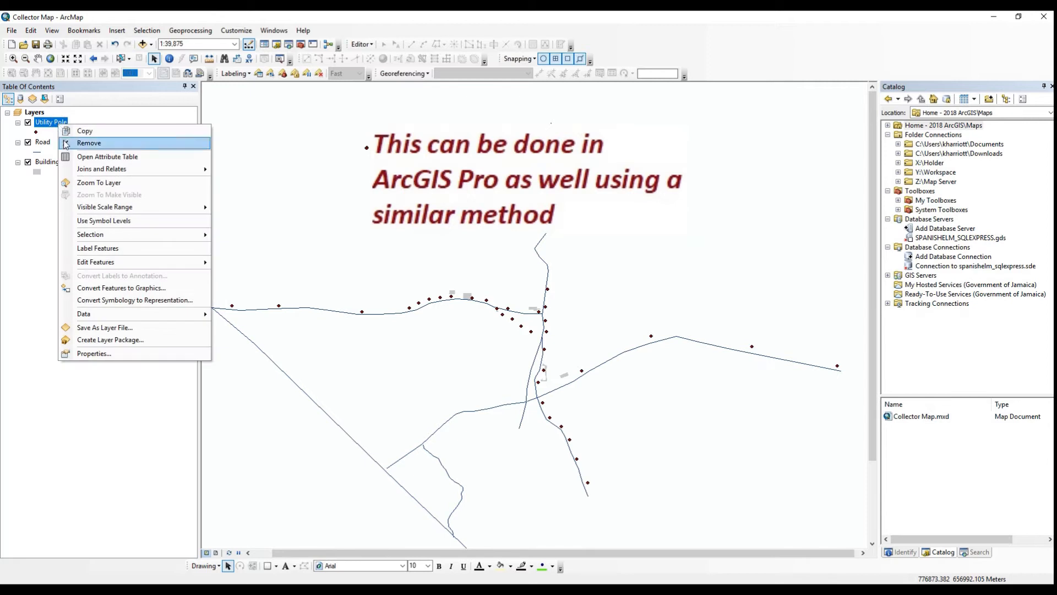
# Examine the data source path of the Utility Pole layer in its properties
pyautogui.click(106, 354)
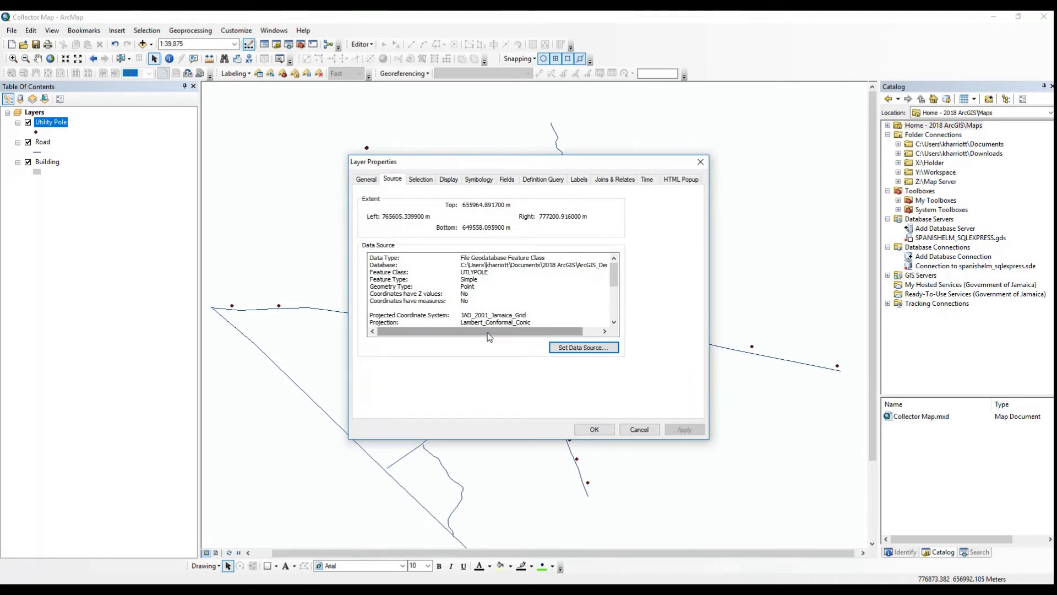
pyautogui.moveTo(489, 332); pyautogui.dragTo(506, 331)
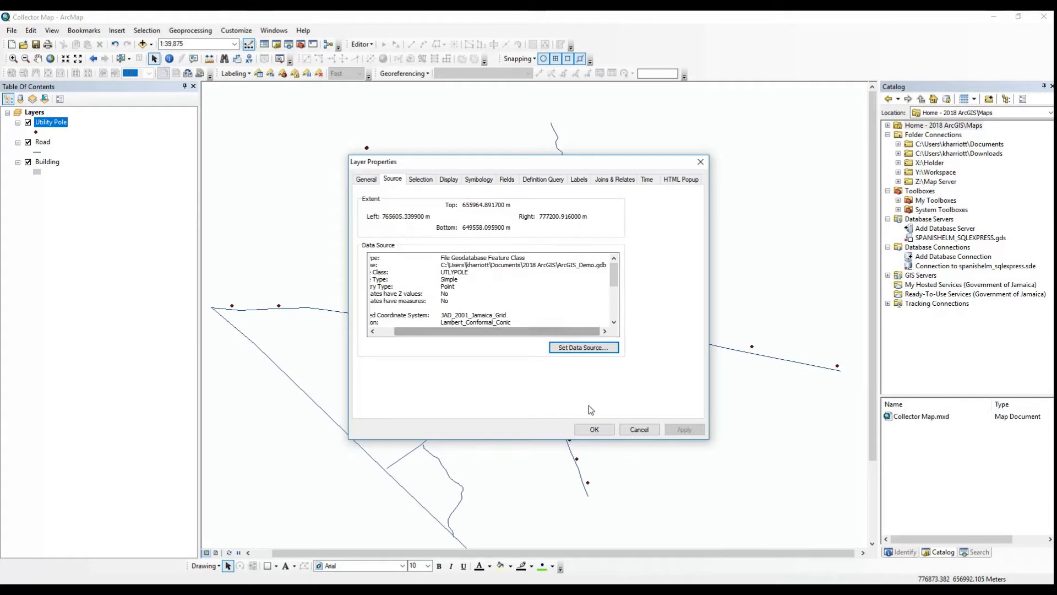
pyautogui.click(593, 428)
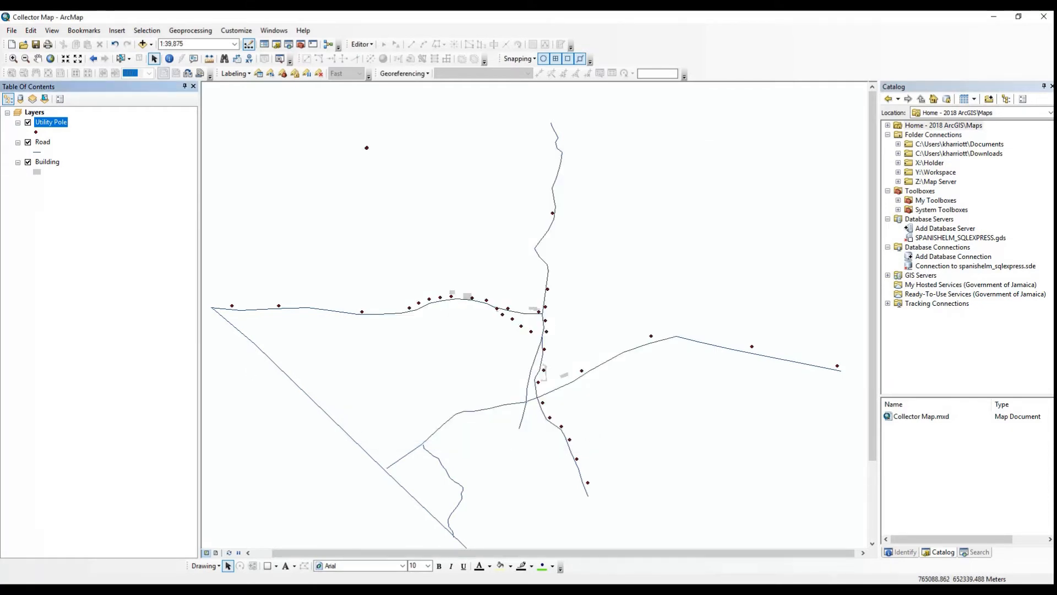
# Sign in to ArcGIS Online with the account username and password
pyautogui.click(11, 30)
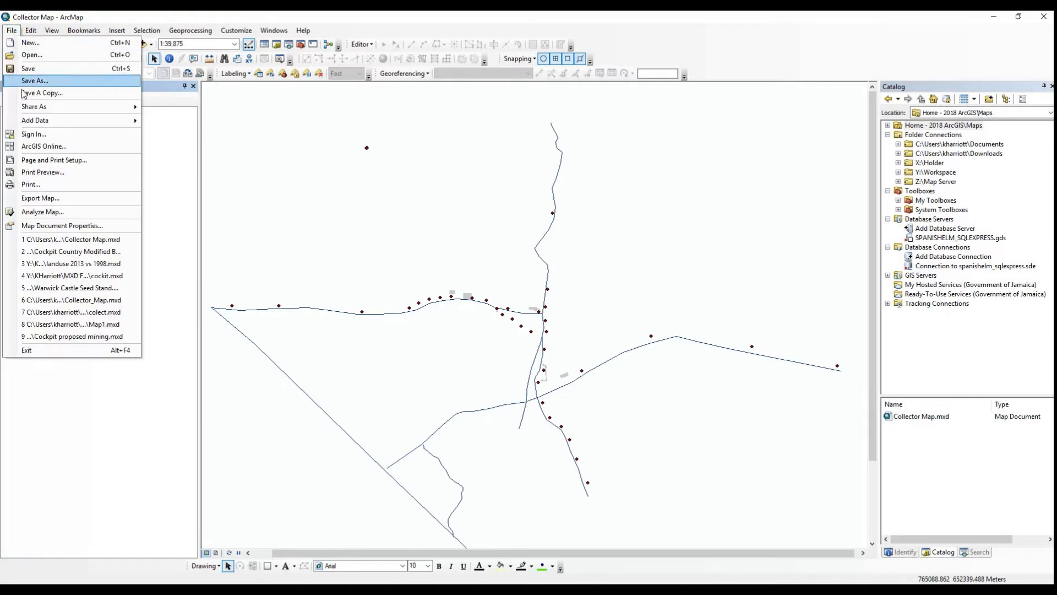
pyautogui.click(41, 135)
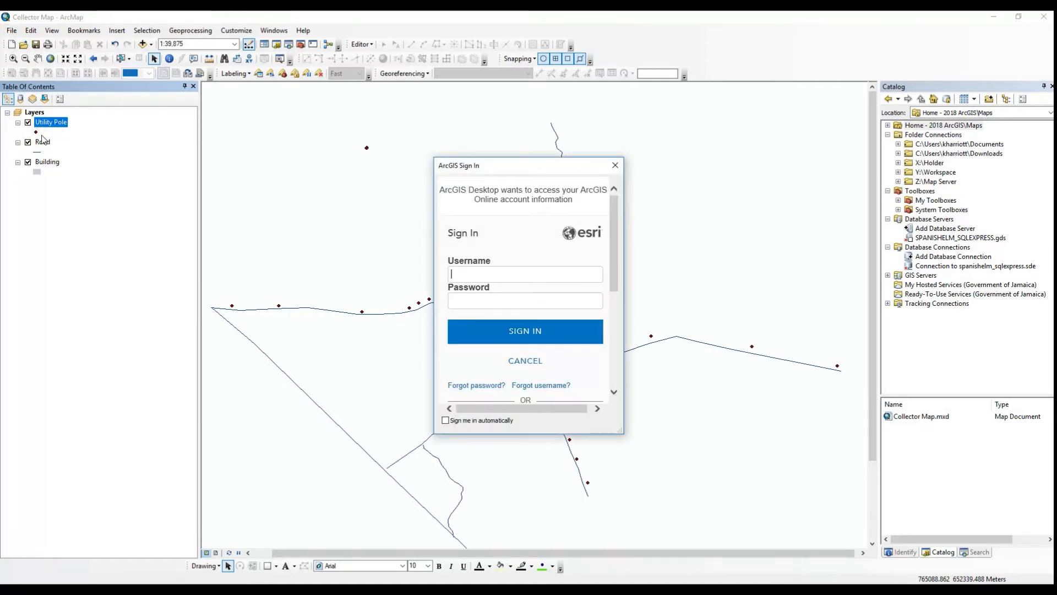
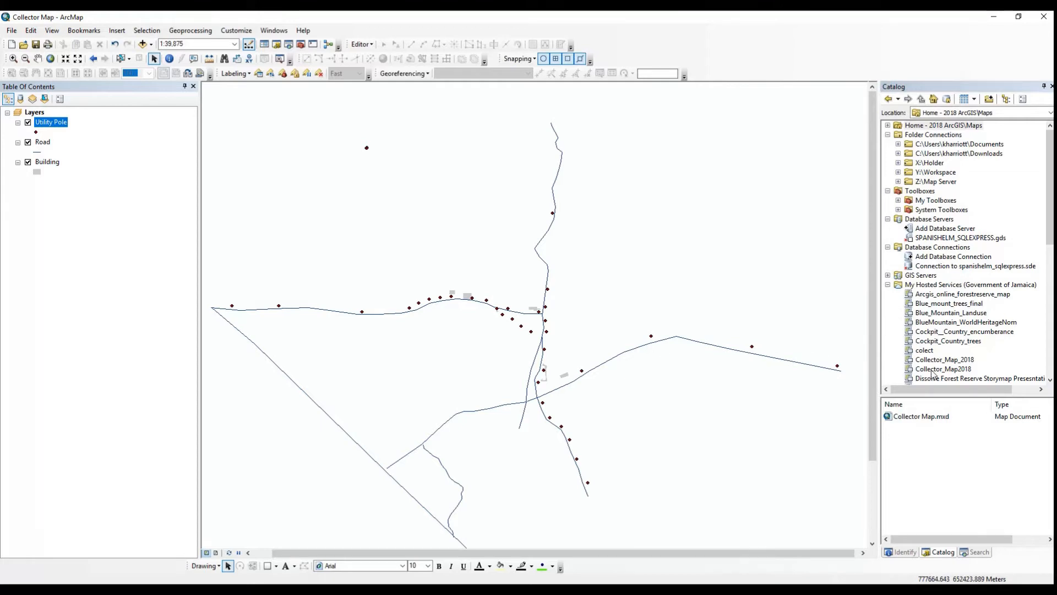
# Find and select the Collector_Map2018 feature service among the organization's hosted services in the catalog
pyautogui.moveTo(946, 396); pyautogui.dragTo(944, 440)
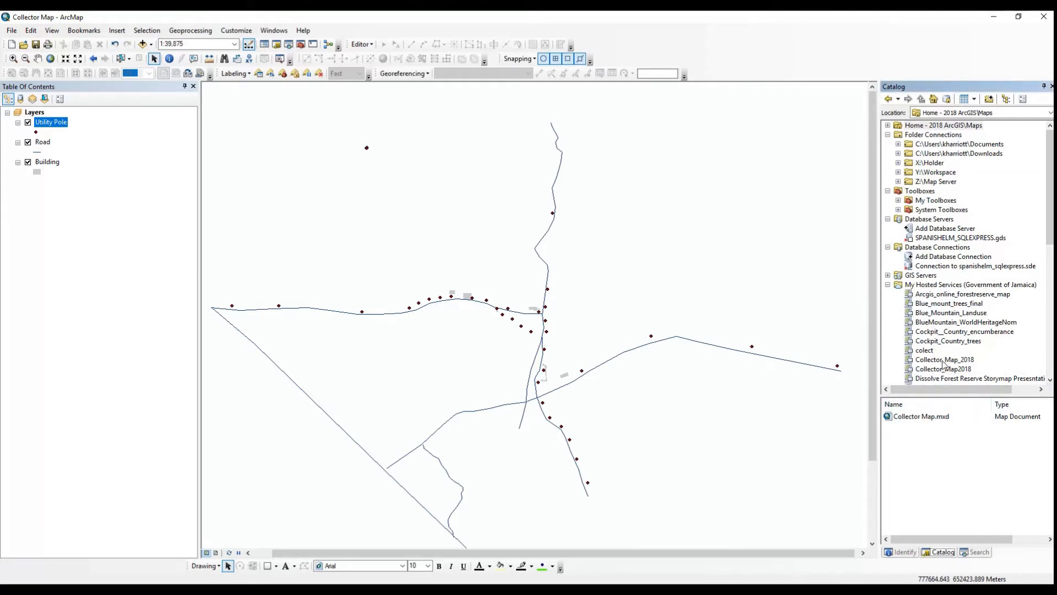
pyautogui.scroll(-5, 935, 289)
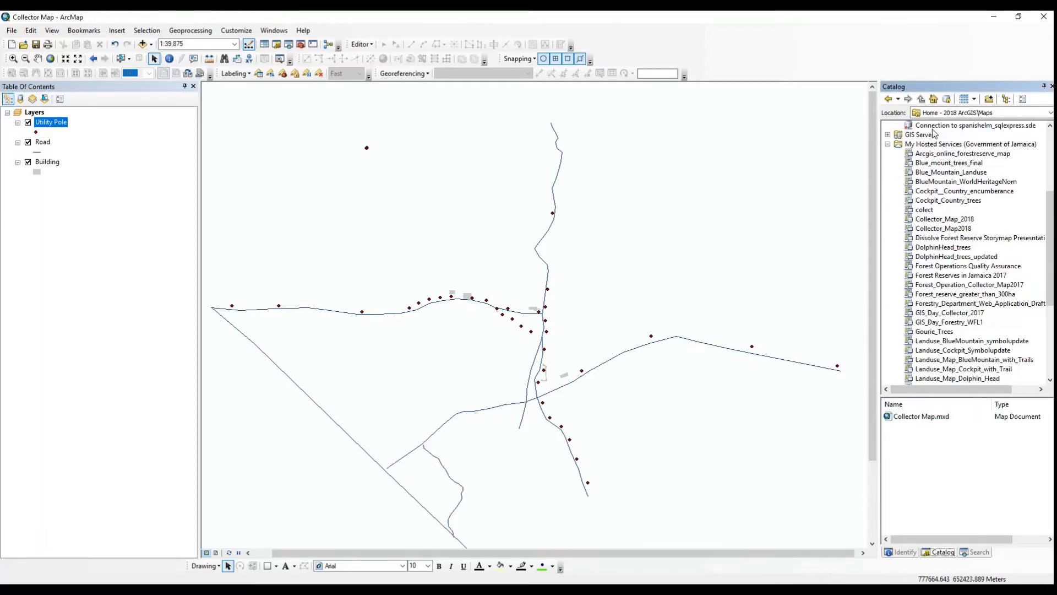
pyautogui.scroll(-1, 934, 136)
pyautogui.click(943, 190)
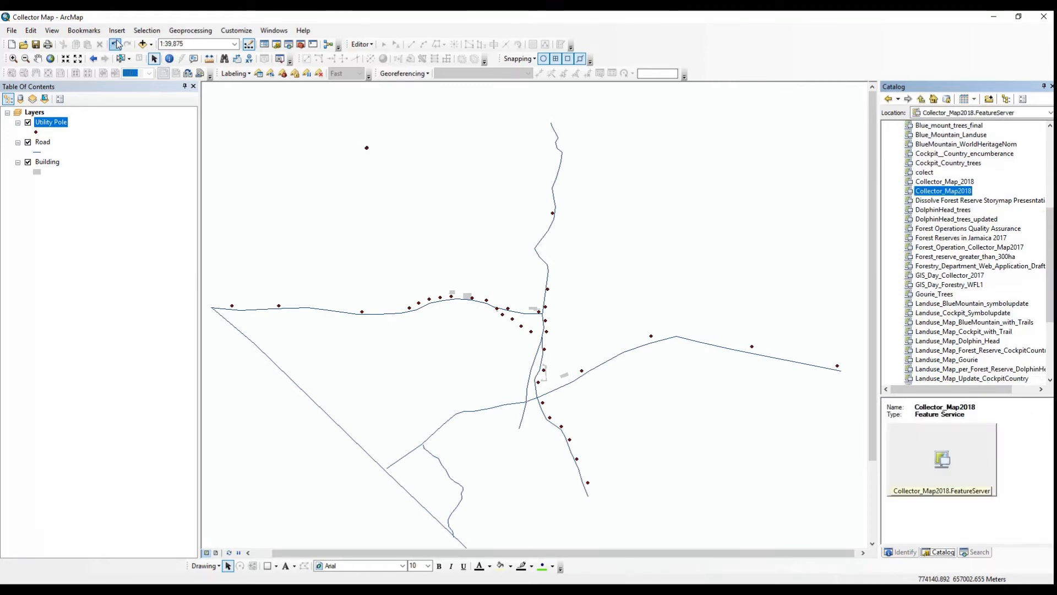
# Add Collector_Map2018 to the map from My Data in ArcGIS Online, and remove that group layer again
pyautogui.click(152, 45)
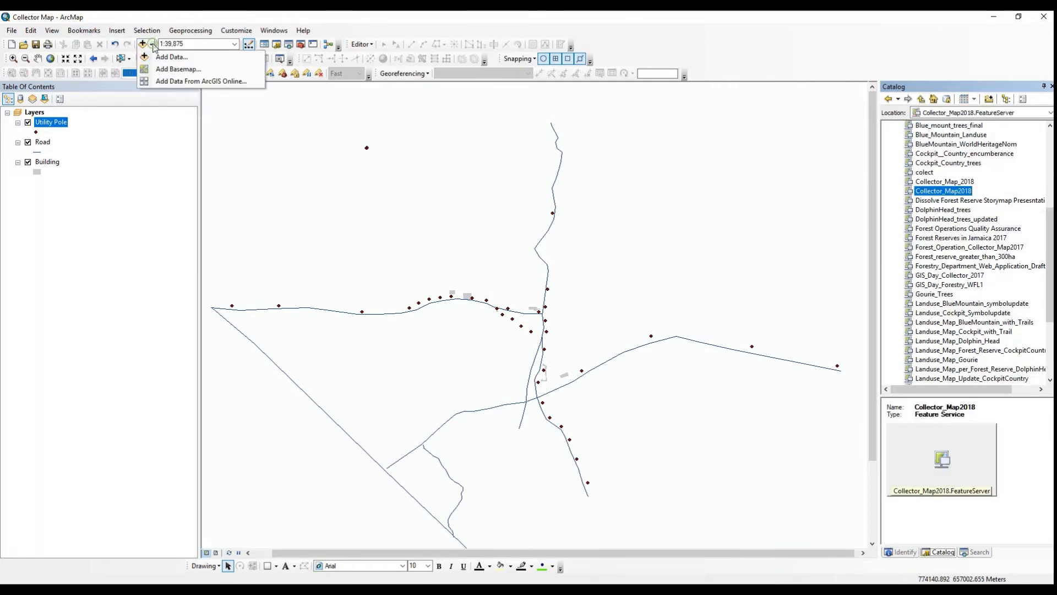
pyautogui.click(178, 82)
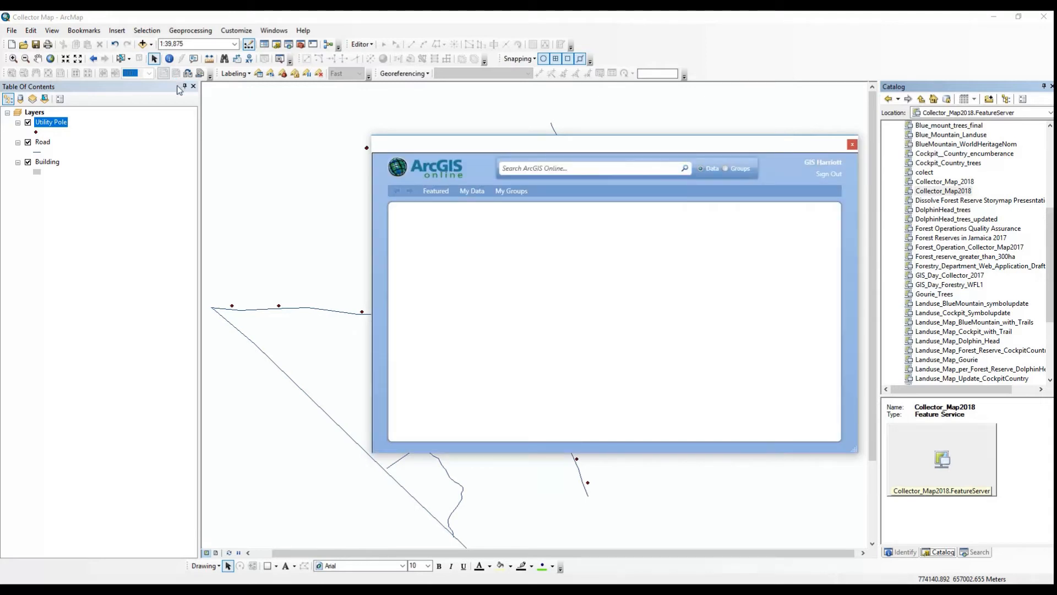
pyautogui.click(475, 193)
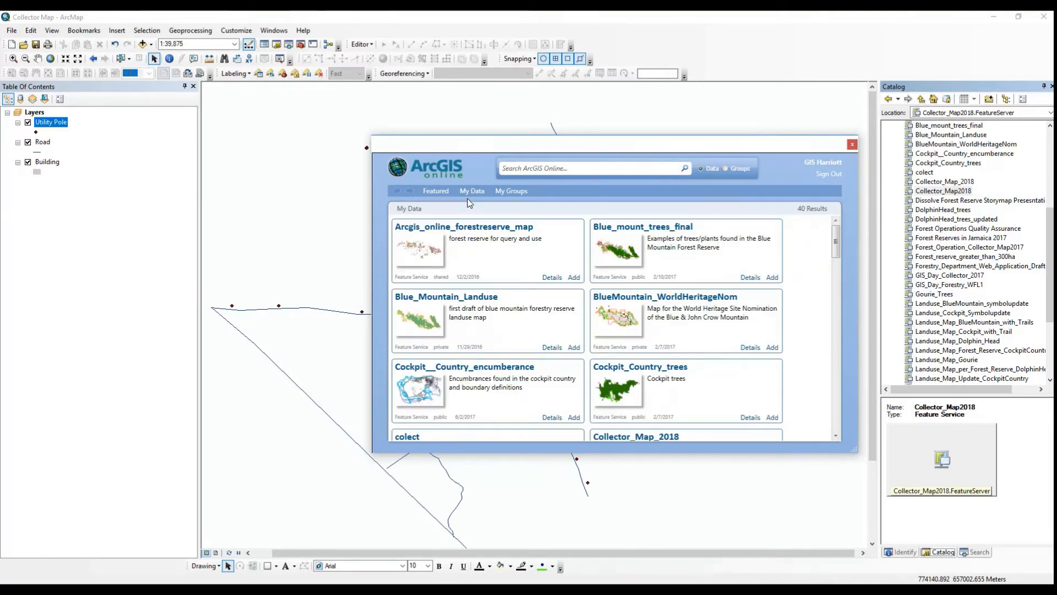
pyautogui.scroll(-3, 572, 364)
pyautogui.click(574, 374)
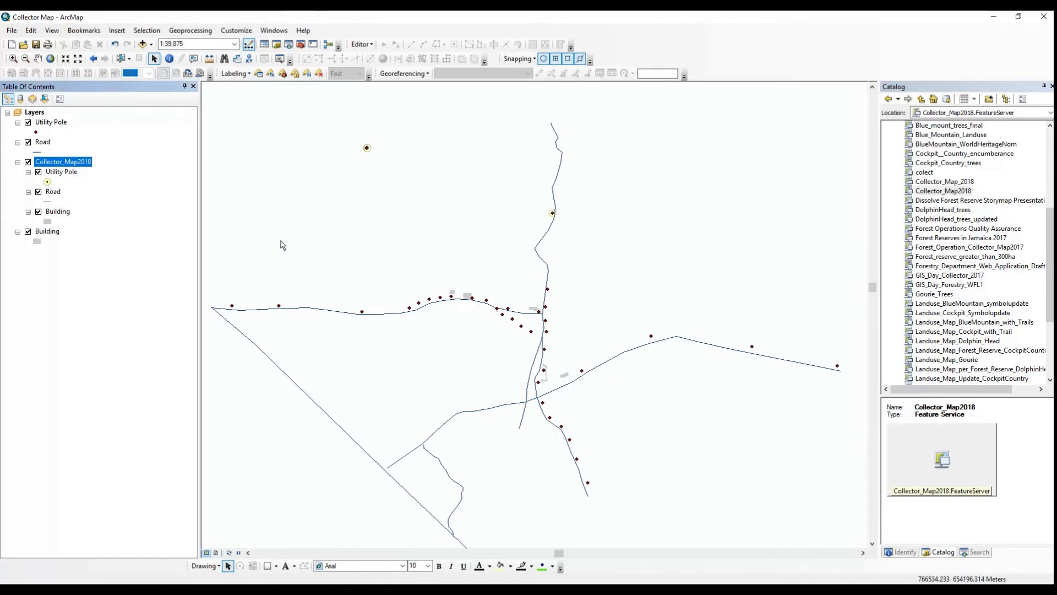
pyautogui.rightClick(70, 166)
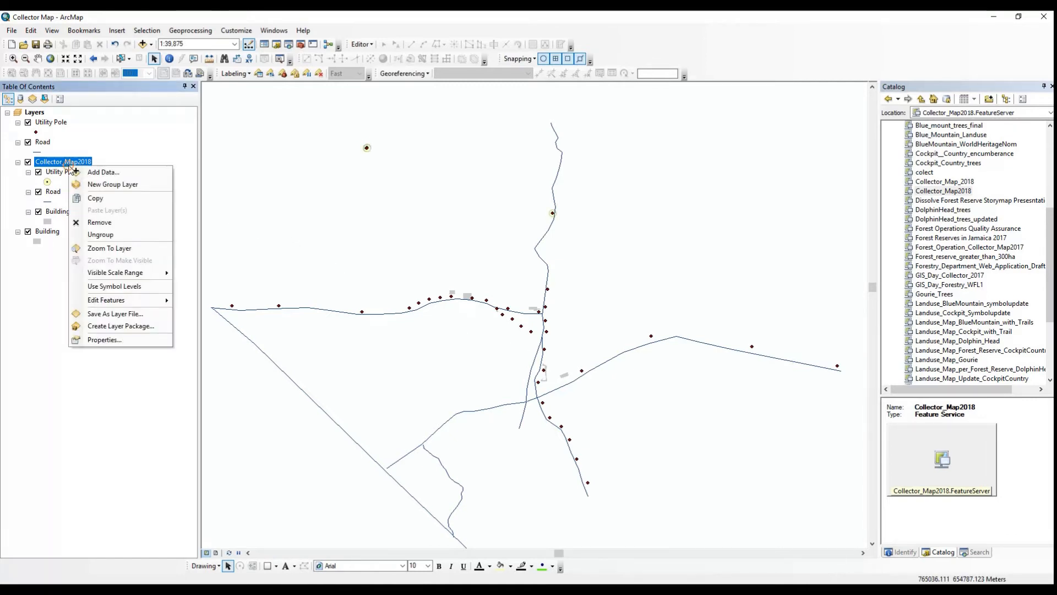
pyautogui.click(103, 221)
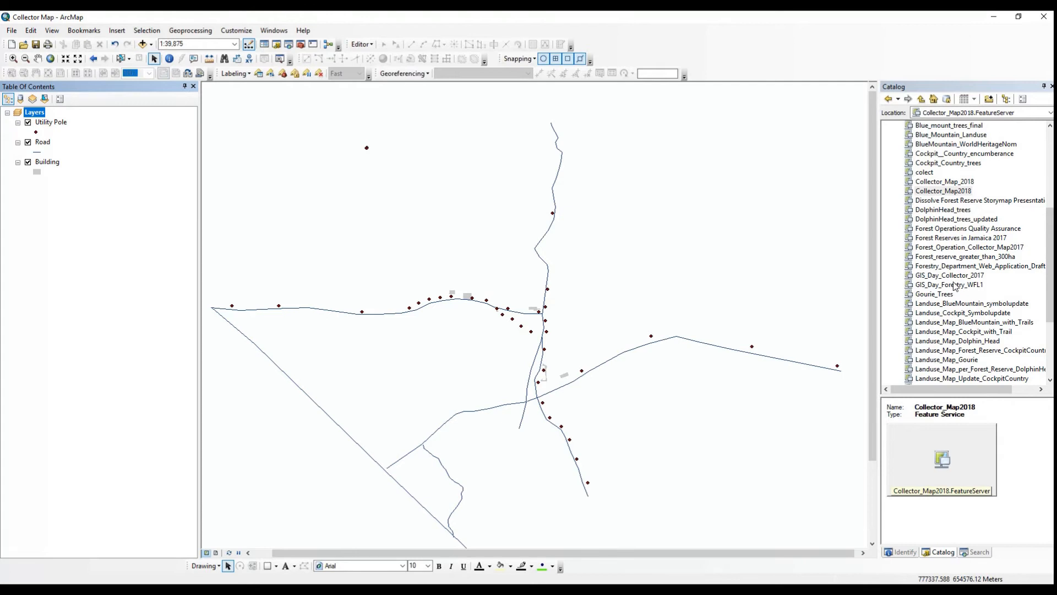
# Add the hosted Collector_Map2018 feature service from the catalog to the map below the local layers
pyautogui.click(950, 192)
pyautogui.moveTo(950, 192); pyautogui.dragTo(72, 196)
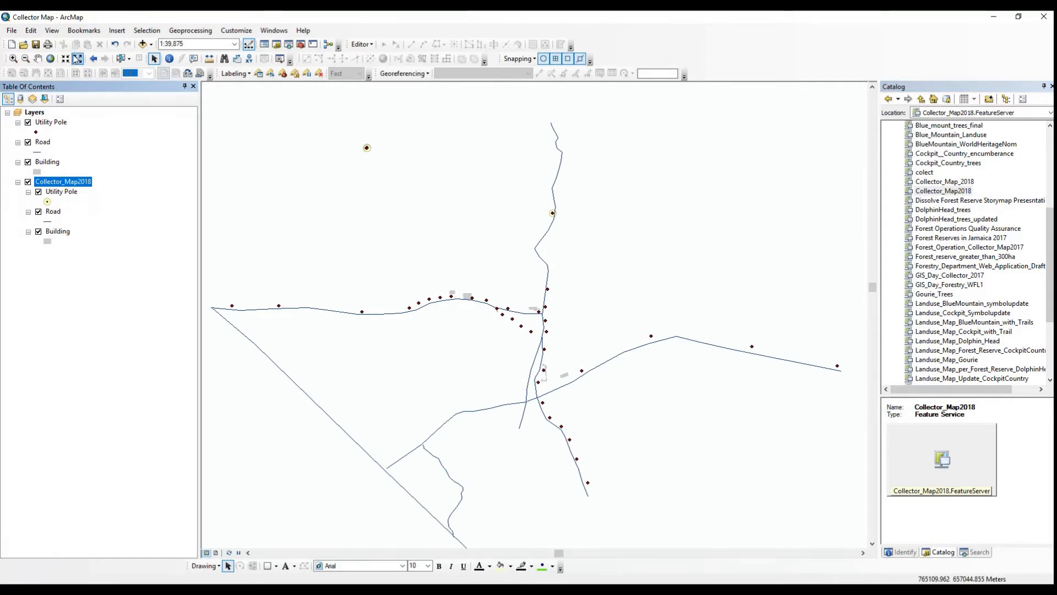
# Start an edit session on the ArcGIS_Demo.gdb file geodatabase for the collected features near the isolated pole
pyautogui.click(13, 58)
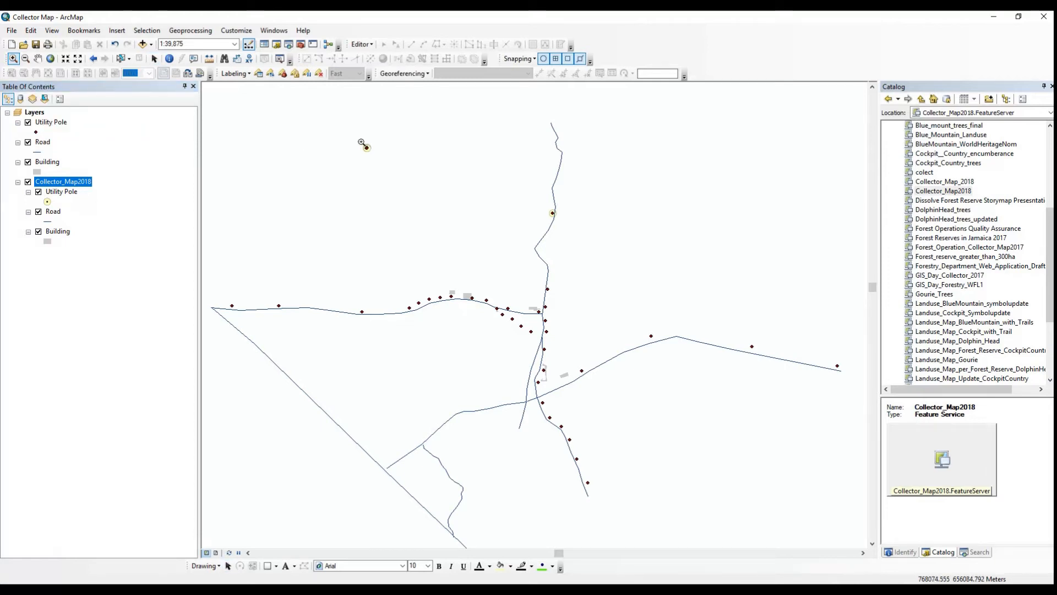
pyautogui.moveTo(361, 145); pyautogui.dragTo(374, 155)
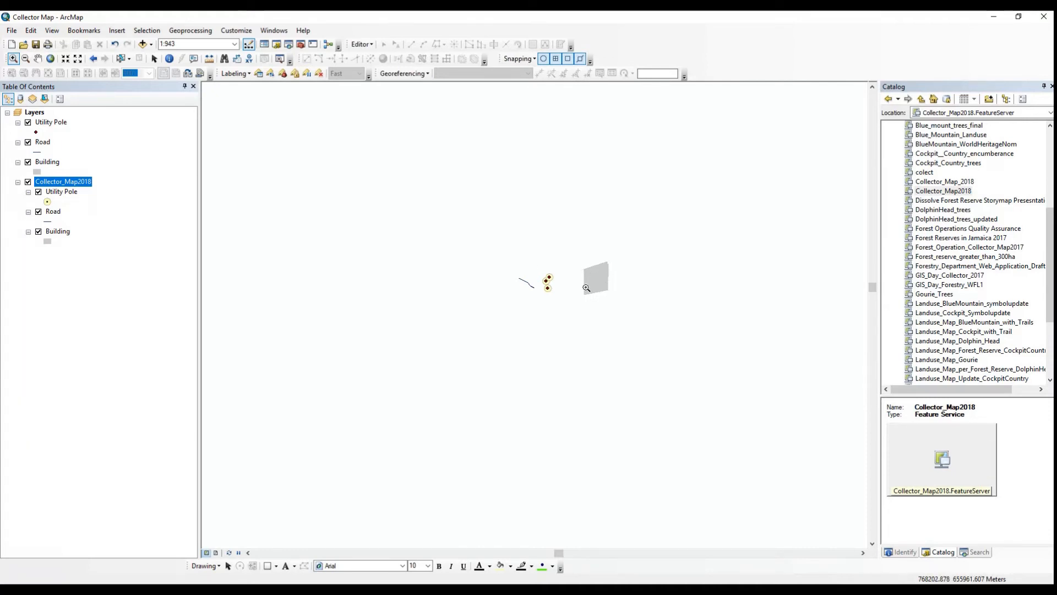
pyautogui.click(360, 45)
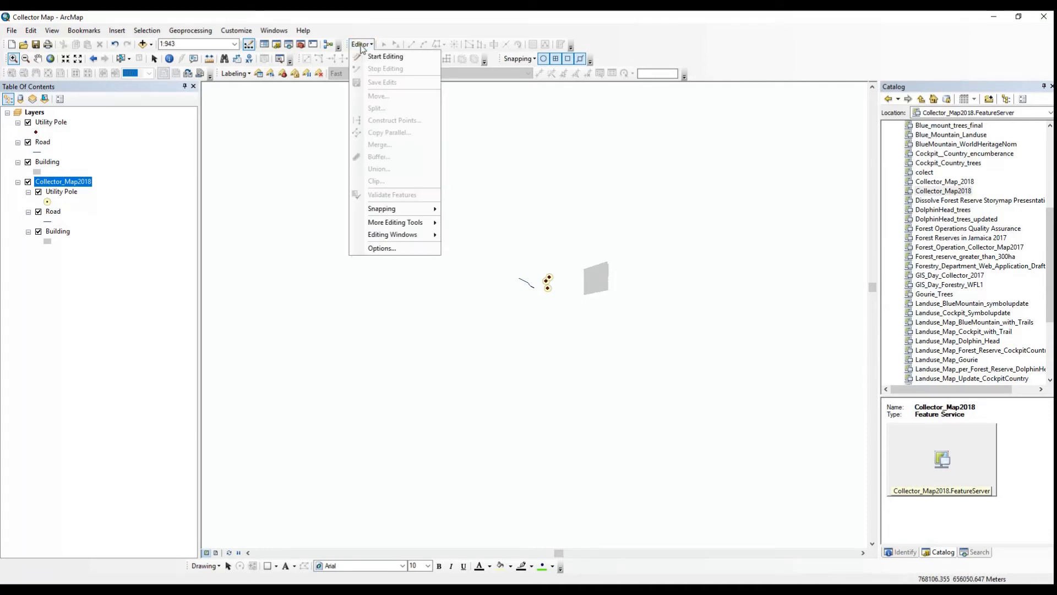
pyautogui.click(380, 58)
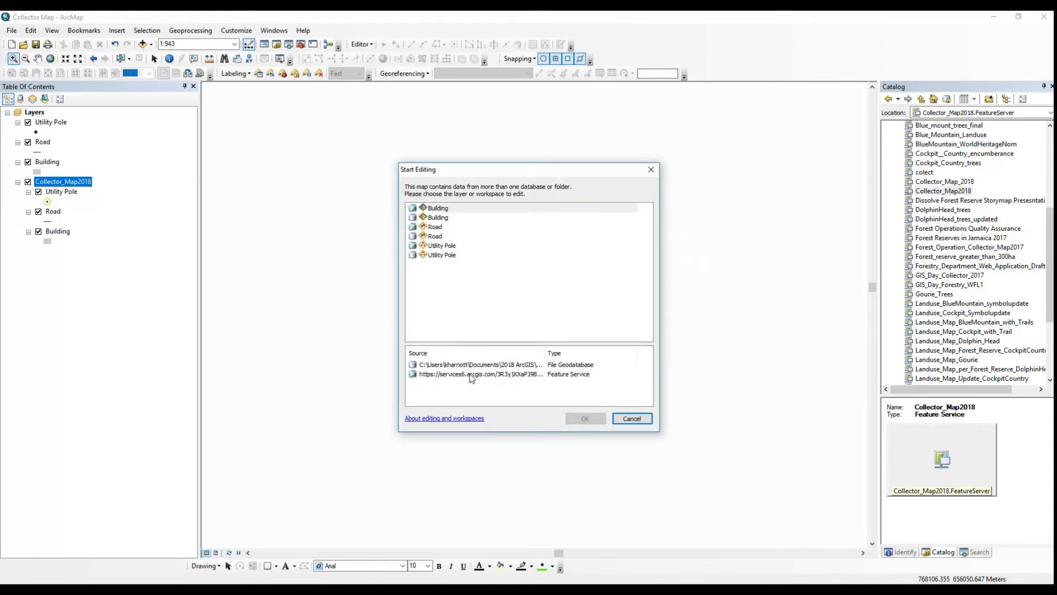
pyautogui.click(451, 368)
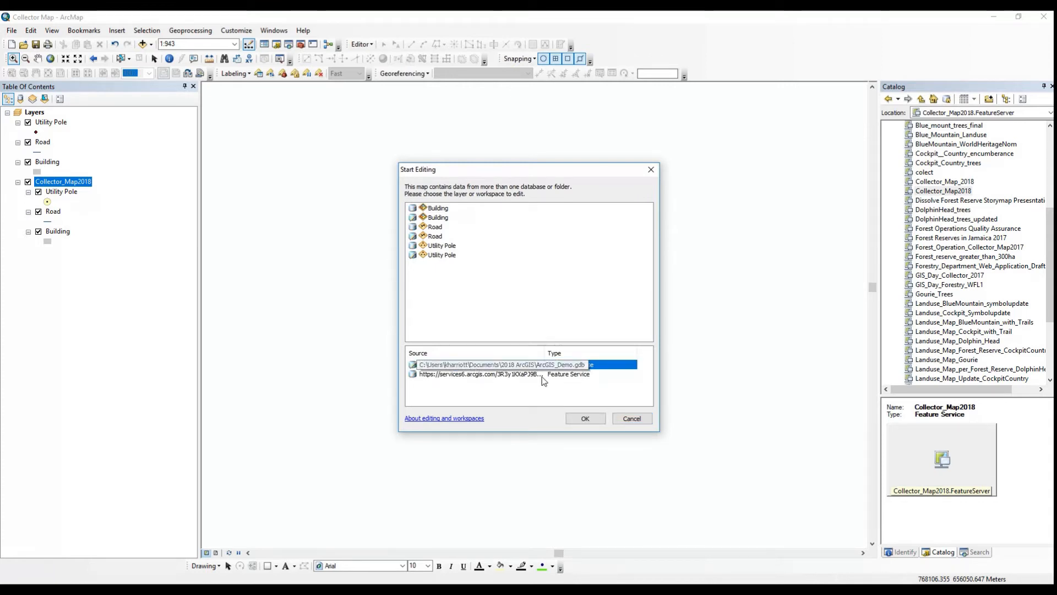
pyautogui.click(585, 420)
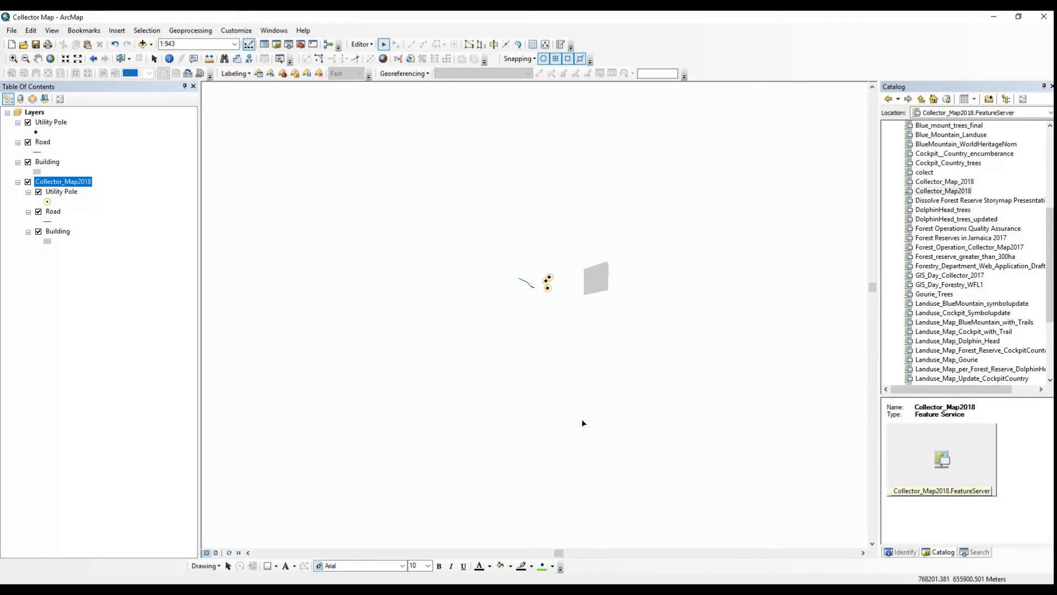
# Copy the collected building polygon and paste it into the local Building layer
pyautogui.click(593, 281)
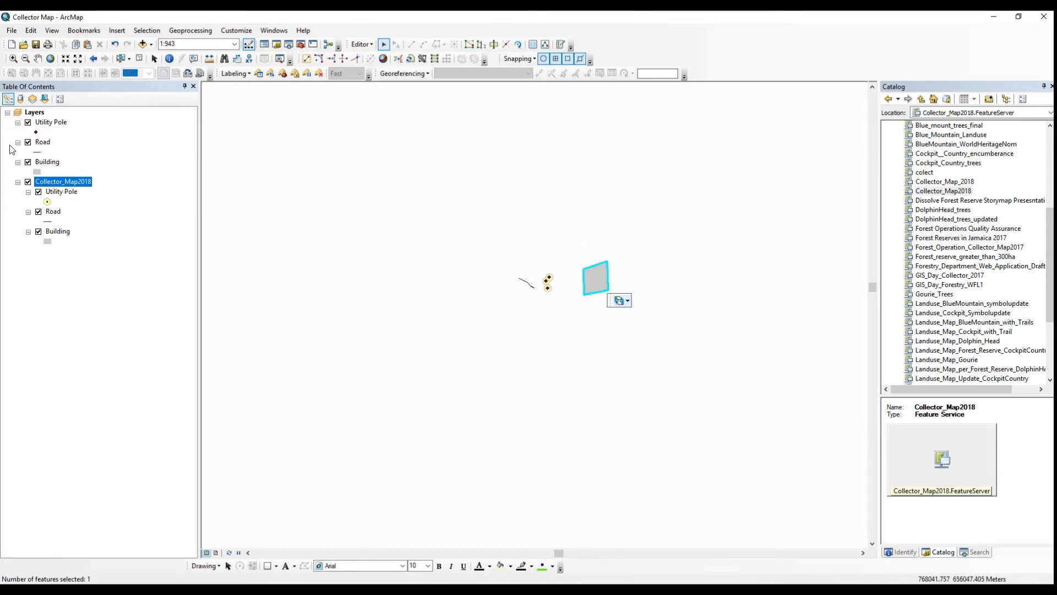
pyautogui.click(39, 232)
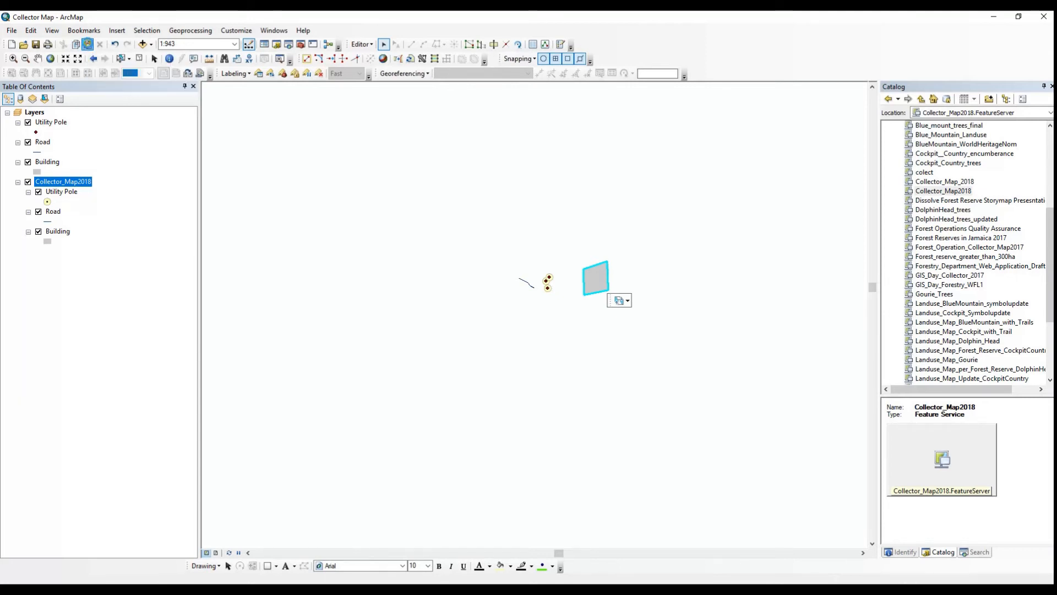
pyautogui.click(88, 45)
pyautogui.click(600, 300)
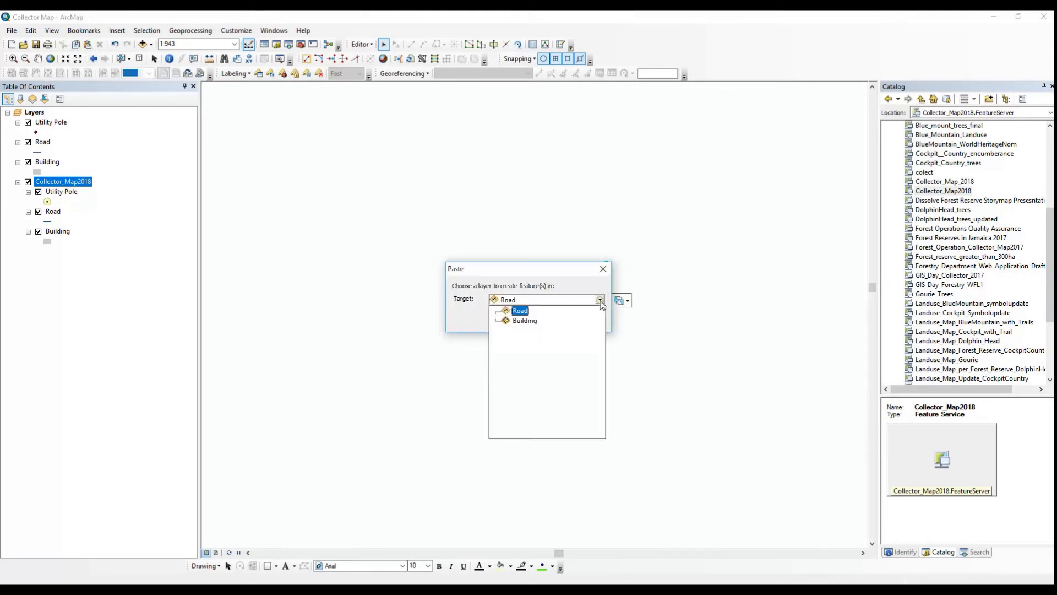
pyautogui.click(525, 321)
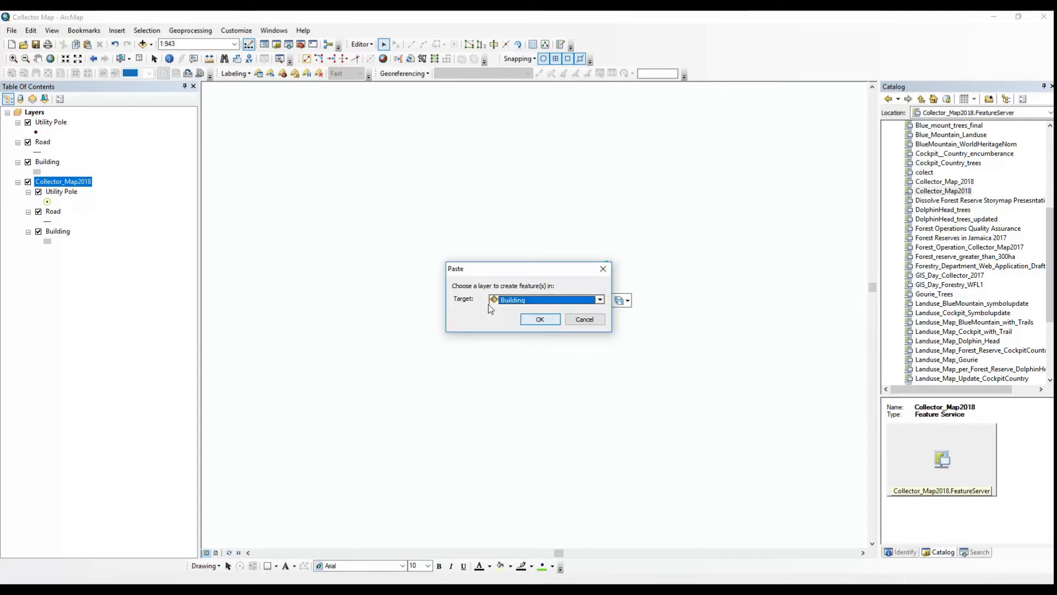
pyautogui.click(539, 321)
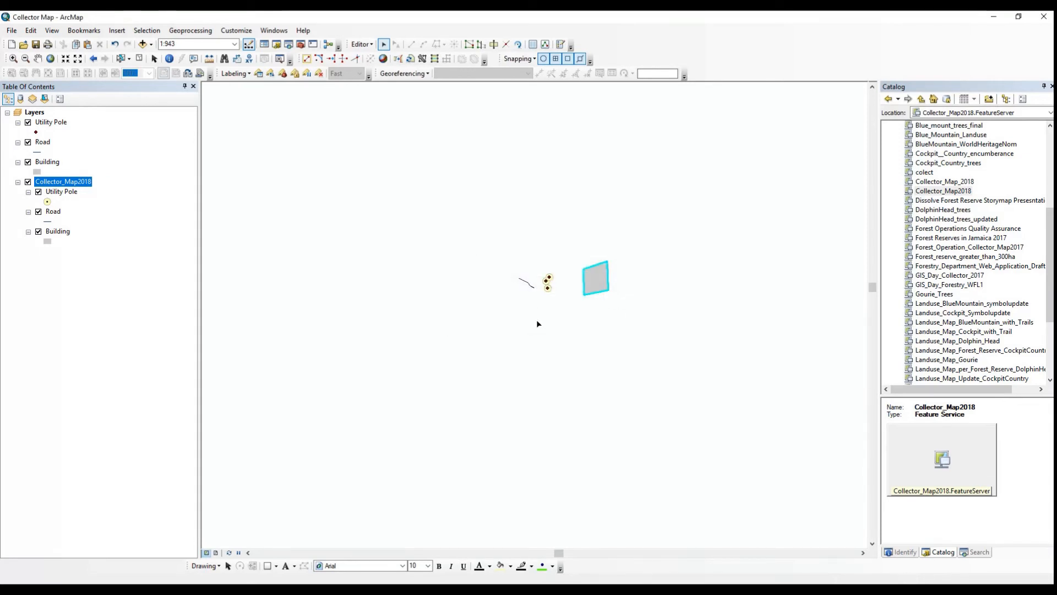
# Clear the selection and switch the hosted Building sublayer off and on to check the pasted polygon
pyautogui.click(141, 59)
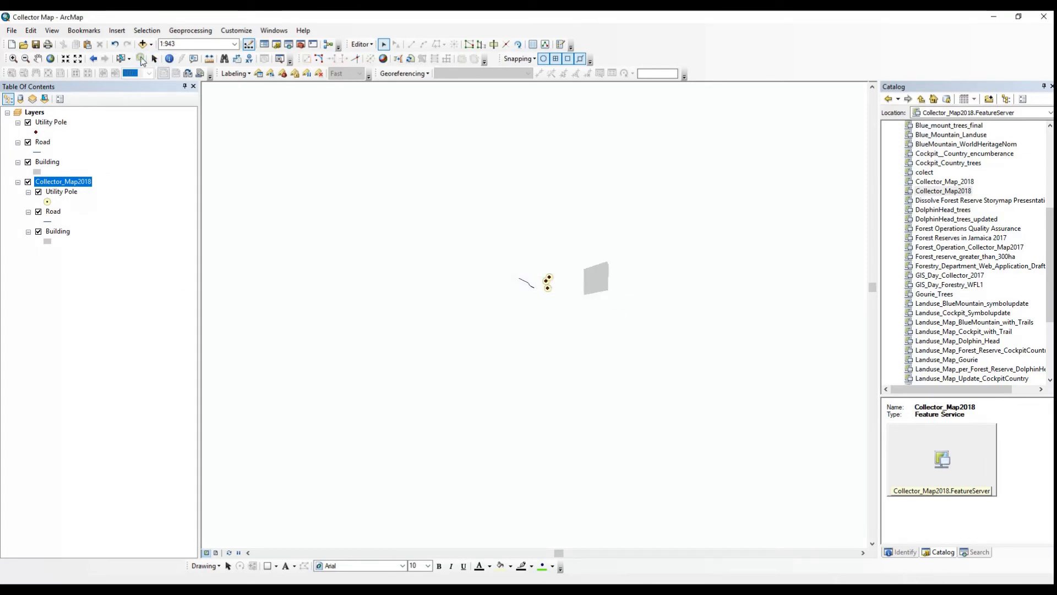
pyautogui.click(38, 232)
pyautogui.click(39, 232)
# Open the hosted Building sublayer's attribute table and select the record with OBJECTID 1 to examine its attributes
pyautogui.rightClick(57, 231)
pyautogui.click(100, 262)
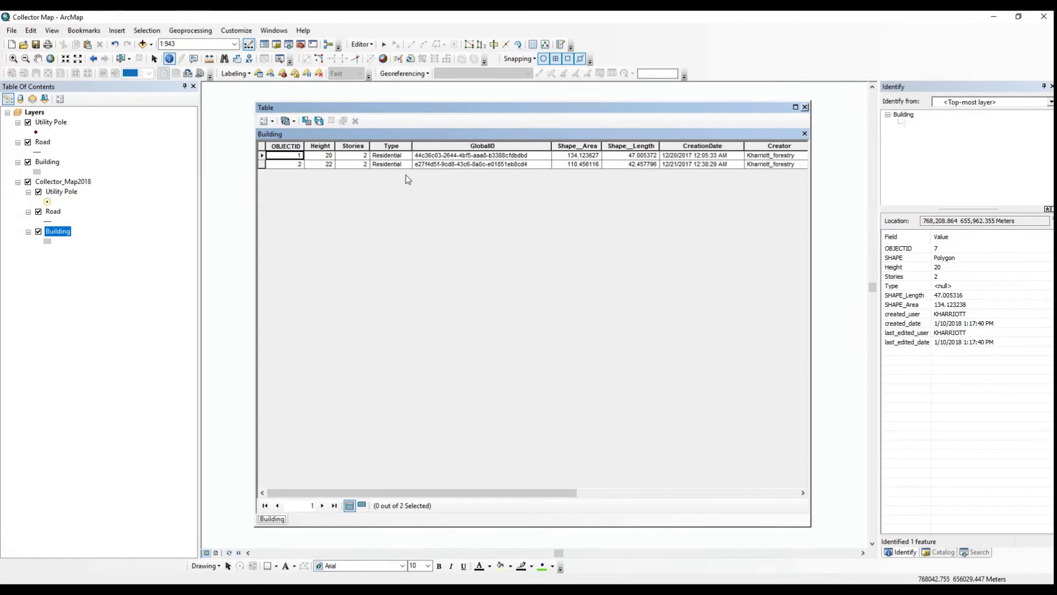
pyautogui.click(262, 157)
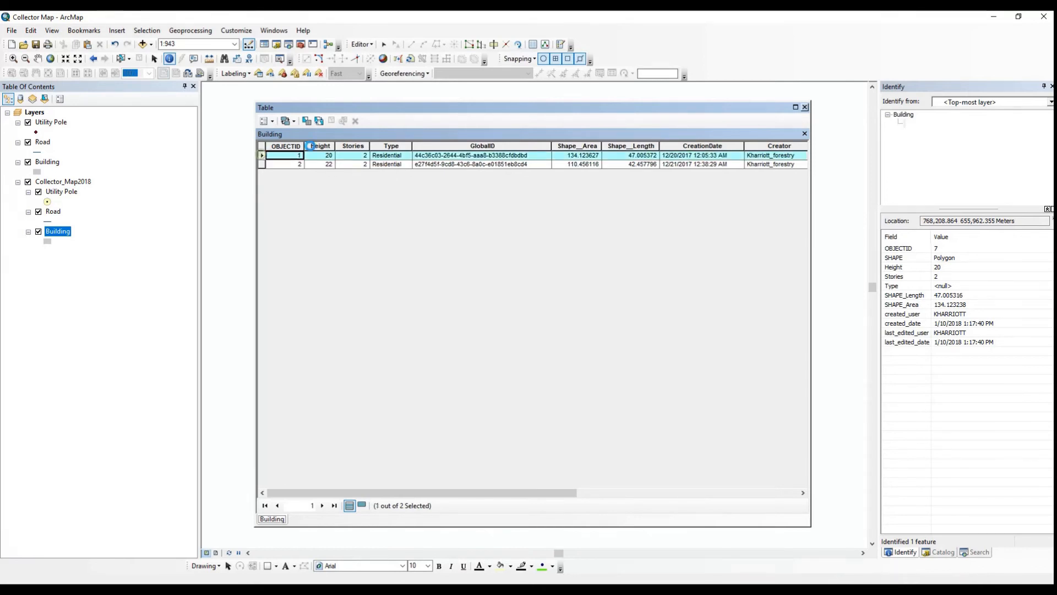
pyautogui.moveTo(462, 110); pyautogui.dragTo(420, 134)
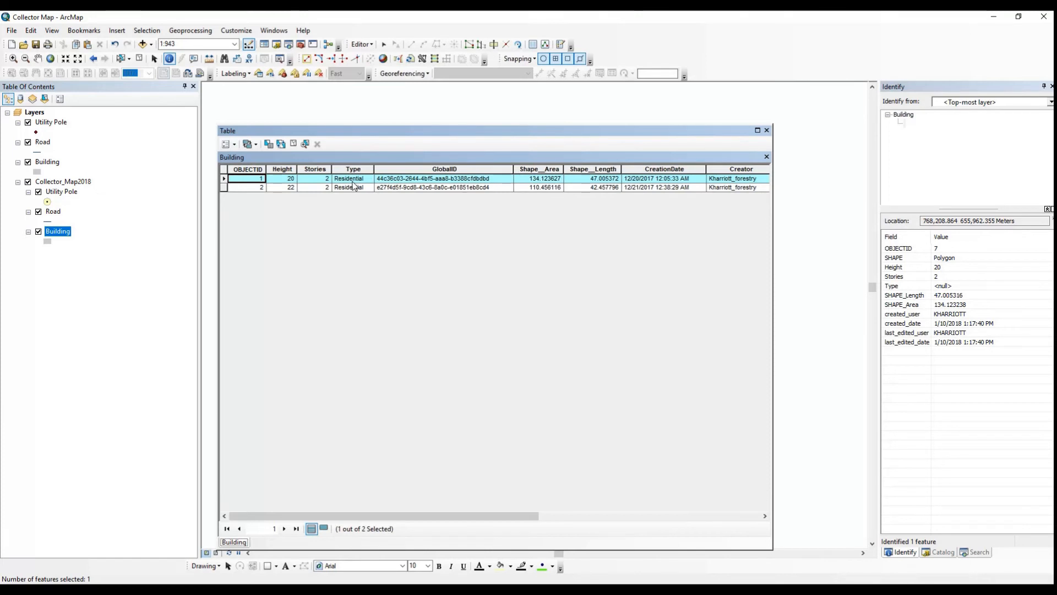
# Examine the pasted record with OBJECTID 7 in the local Building attribute table, and close the table window
pyautogui.rightClick(48, 165)
pyautogui.click(88, 198)
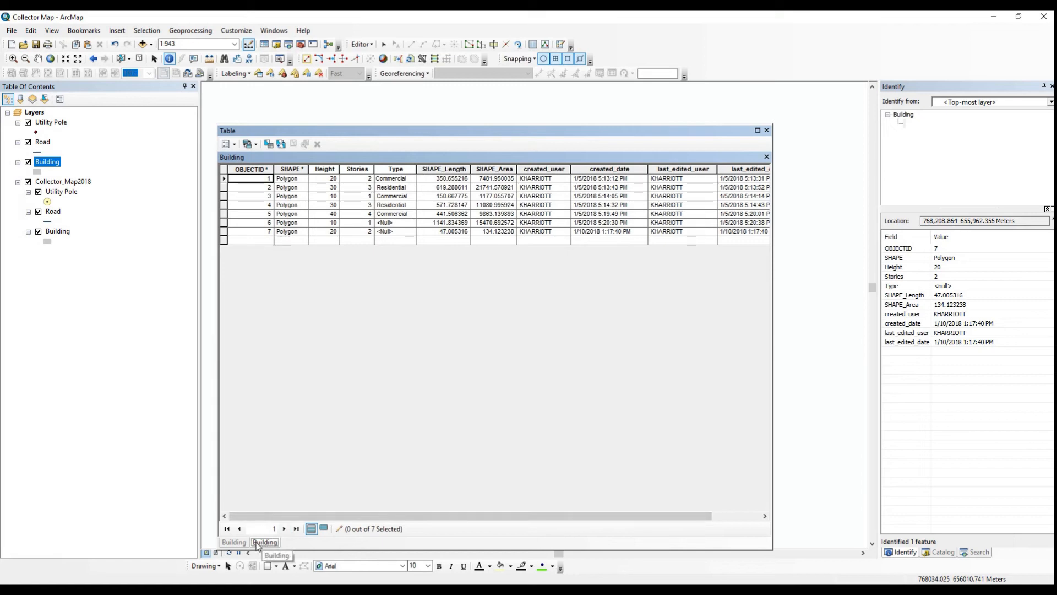
pyautogui.click(223, 232)
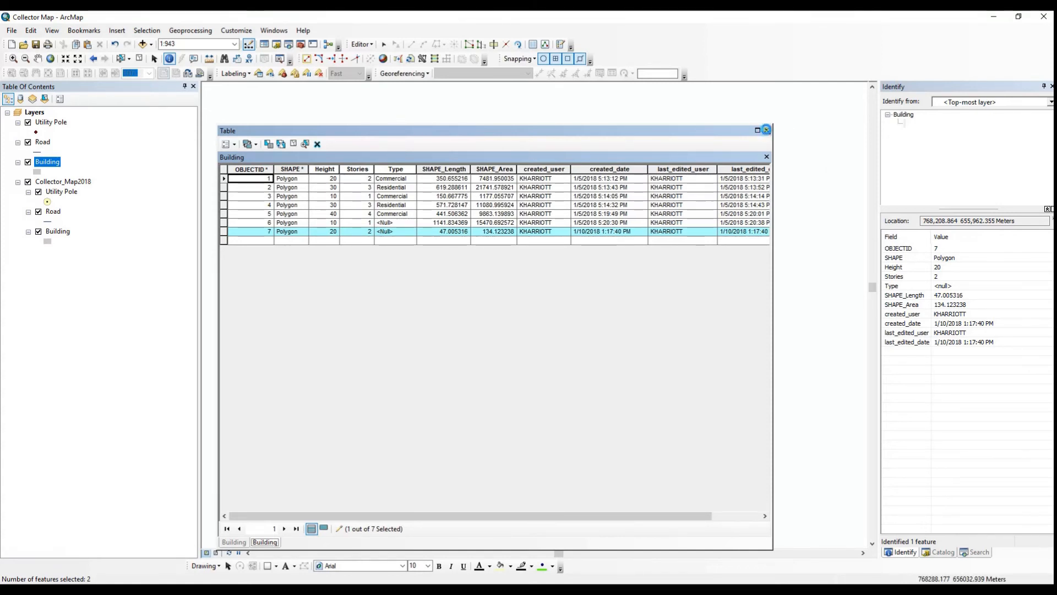
pyautogui.click(766, 130)
# Save the edits made to the local layers and end the edit session
pyautogui.click(362, 45)
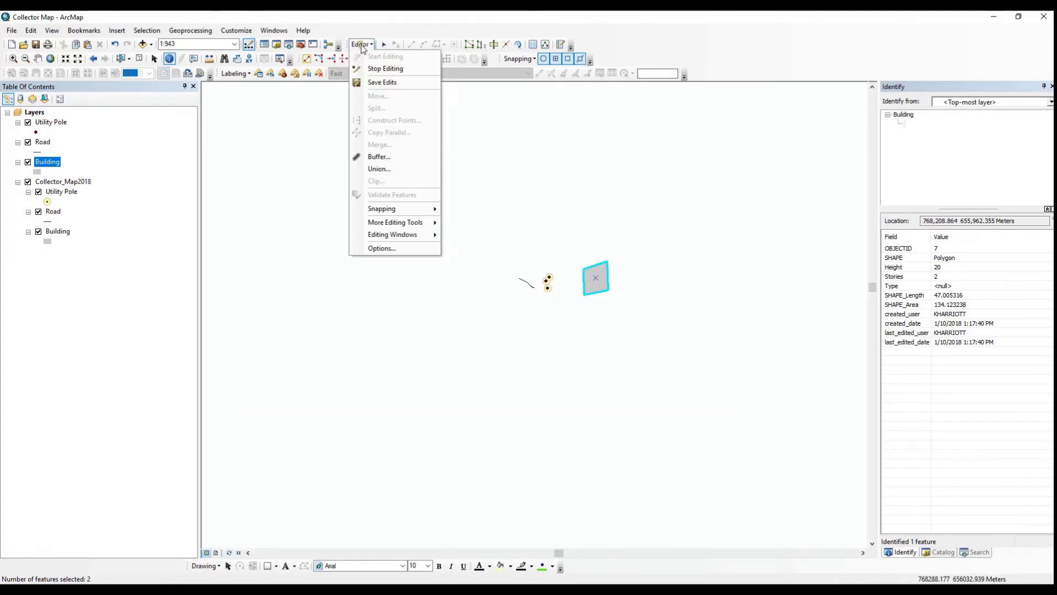
pyautogui.click(392, 84)
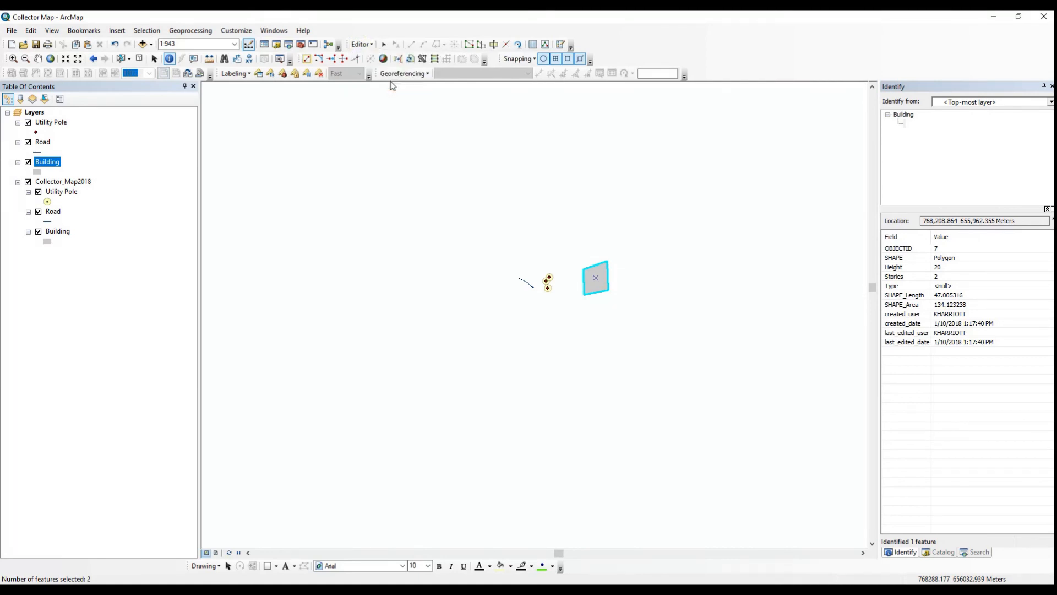
pyautogui.click(362, 44)
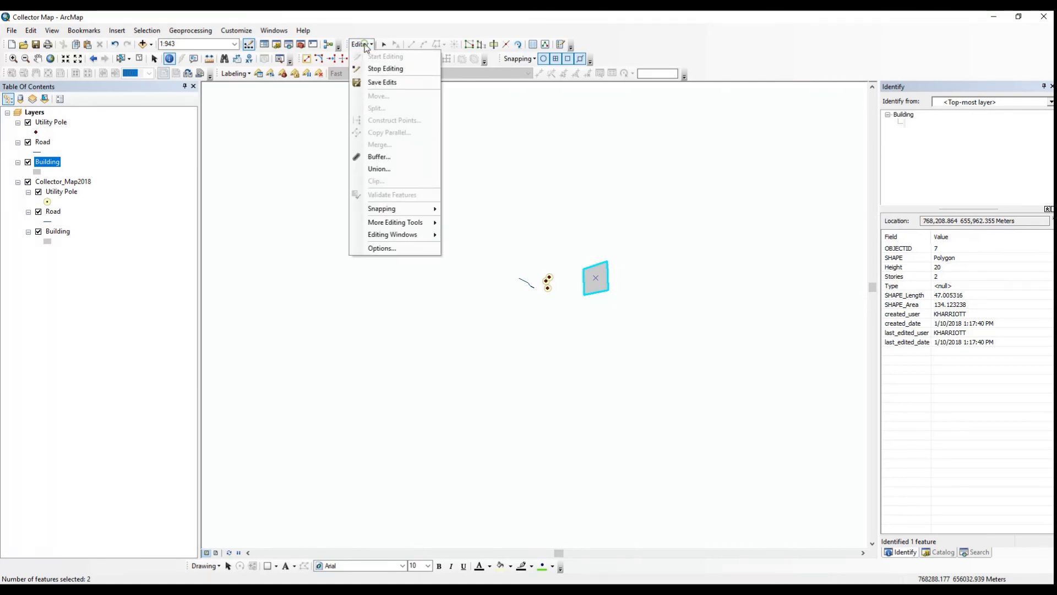
pyautogui.click(381, 70)
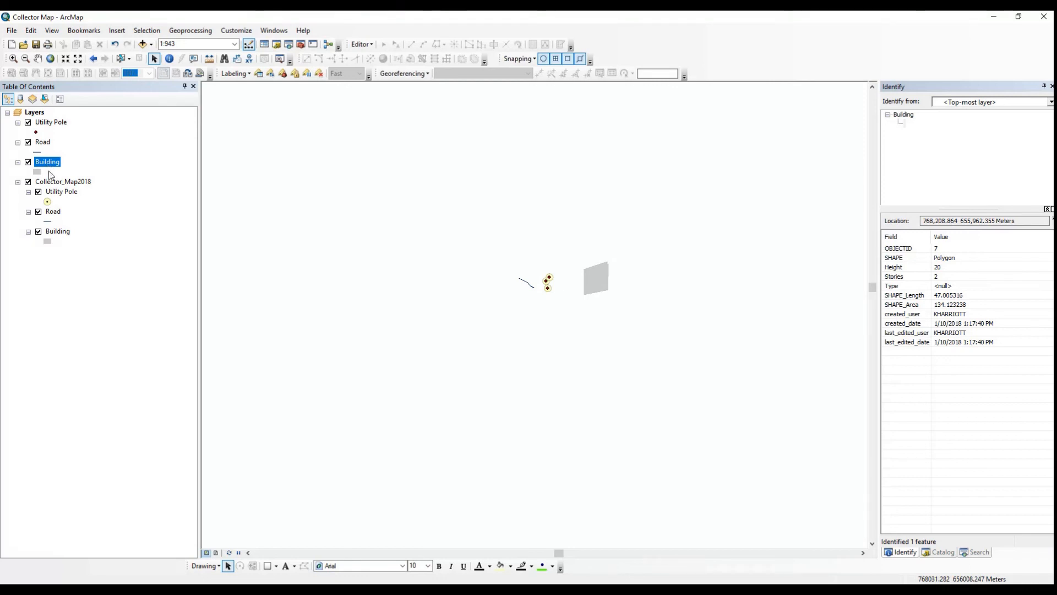
# Export all features of the hosted Building sublayer to Building.shp in the ArcGIS documents folder, using the layer's source coordinate system, and add it to the map
pyautogui.rightClick(53, 232)
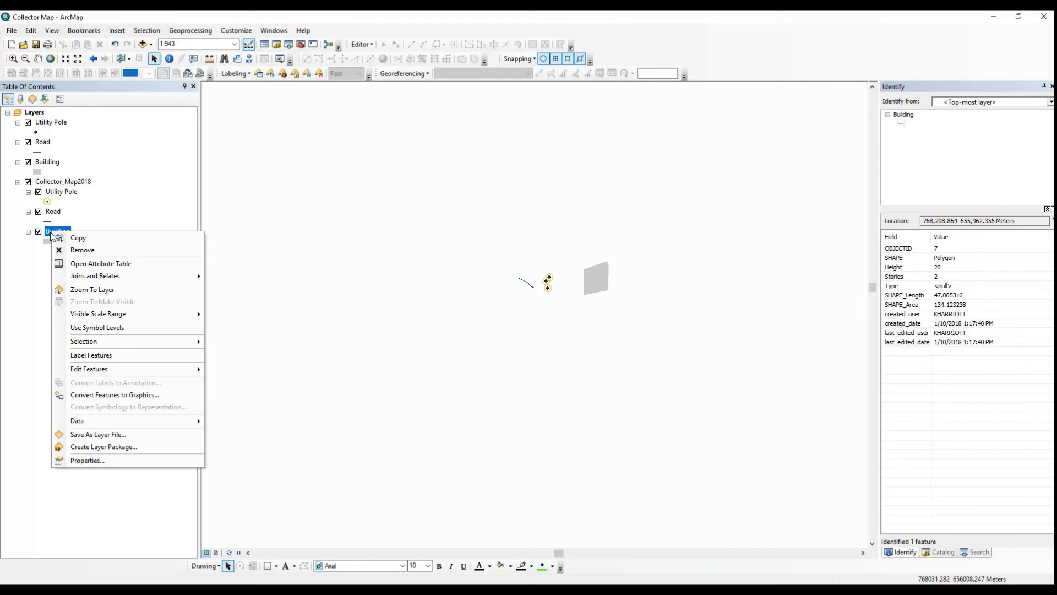
pyautogui.moveTo(116, 422)
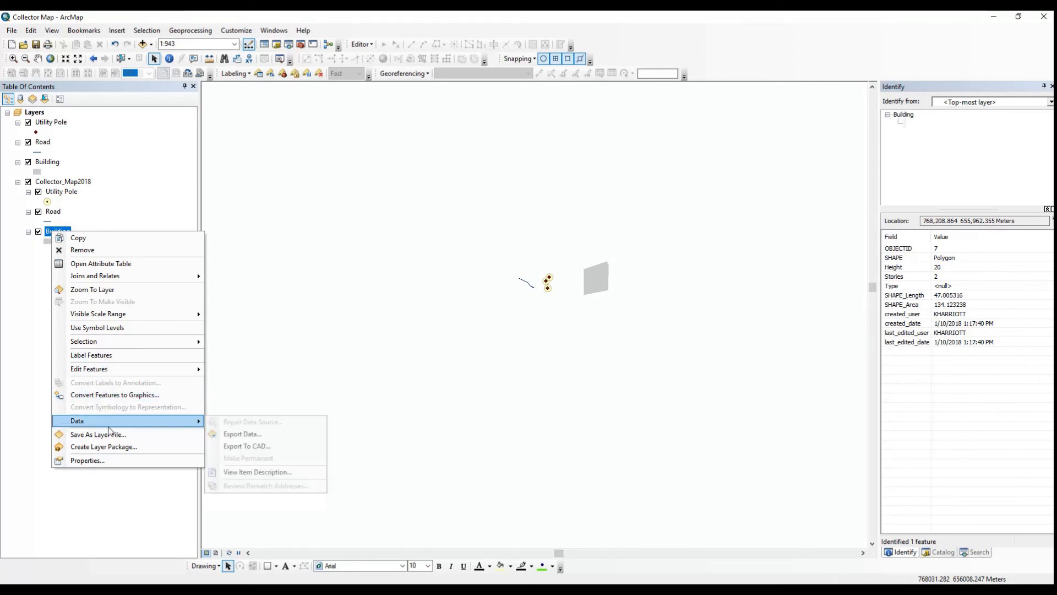
pyautogui.click(242, 434)
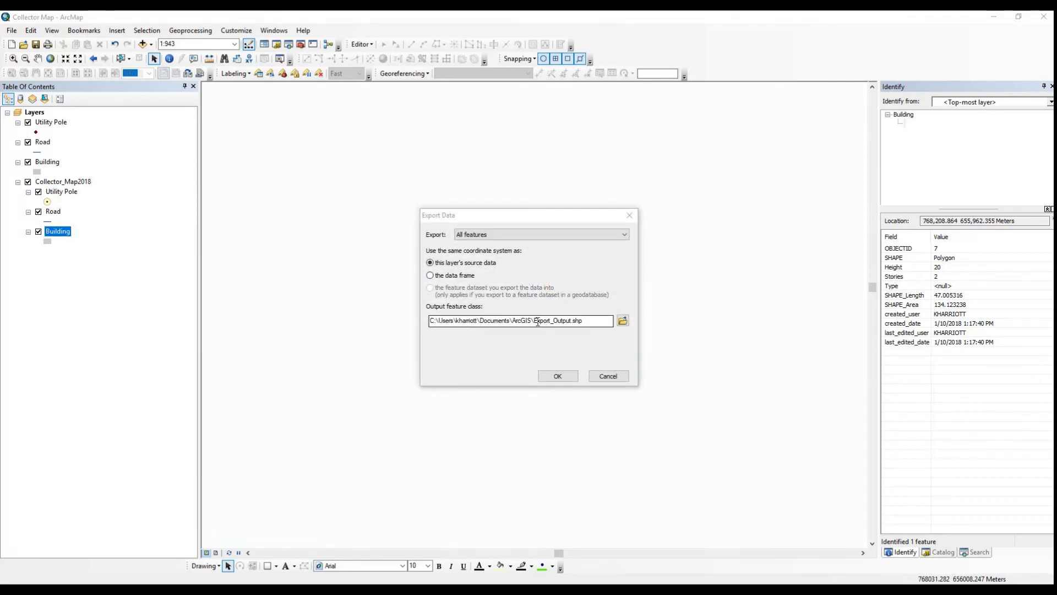
pyautogui.moveTo(534, 322); pyautogui.dragTo(571, 323)
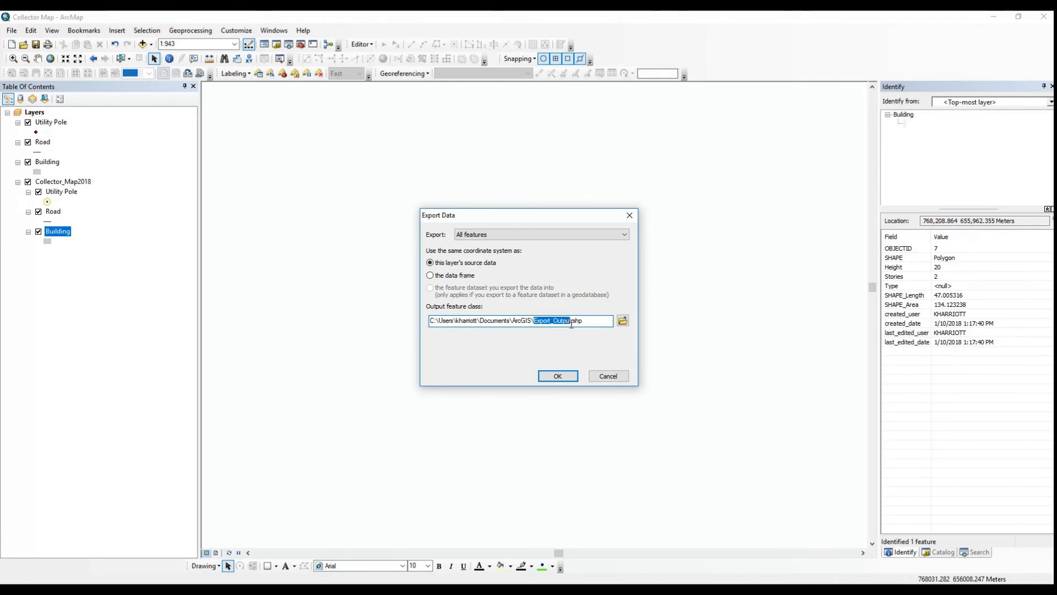
pyautogui.write('Bui')
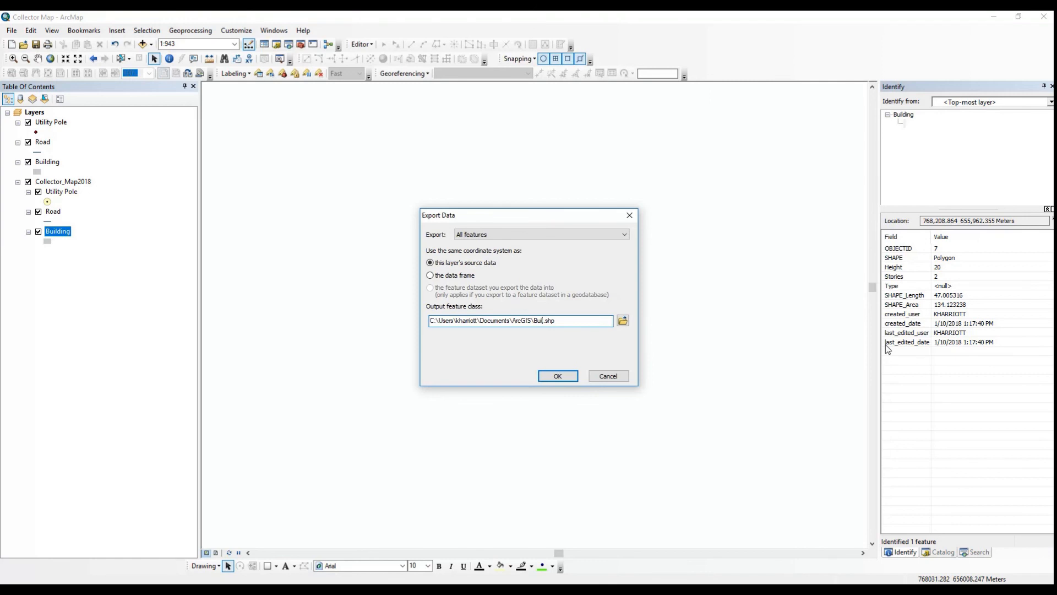
pyautogui.write('lding')
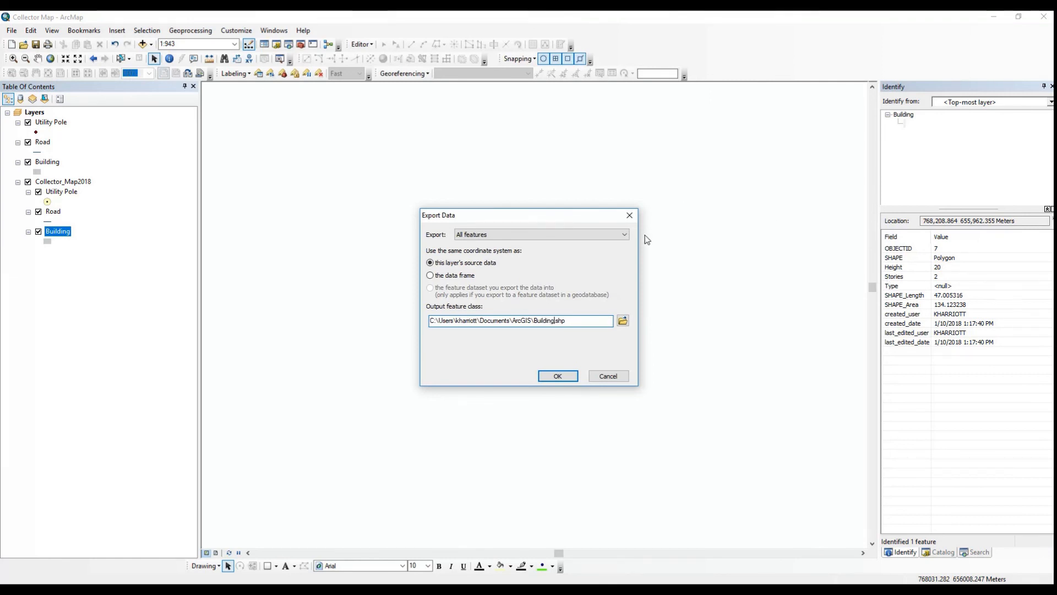
pyautogui.click(555, 375)
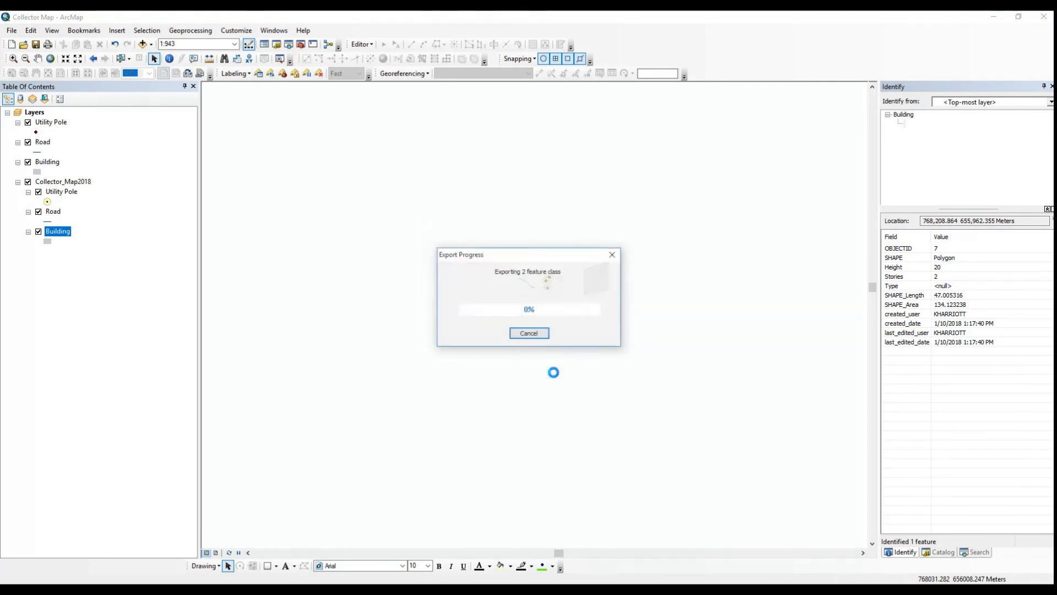
pyautogui.click(565, 339)
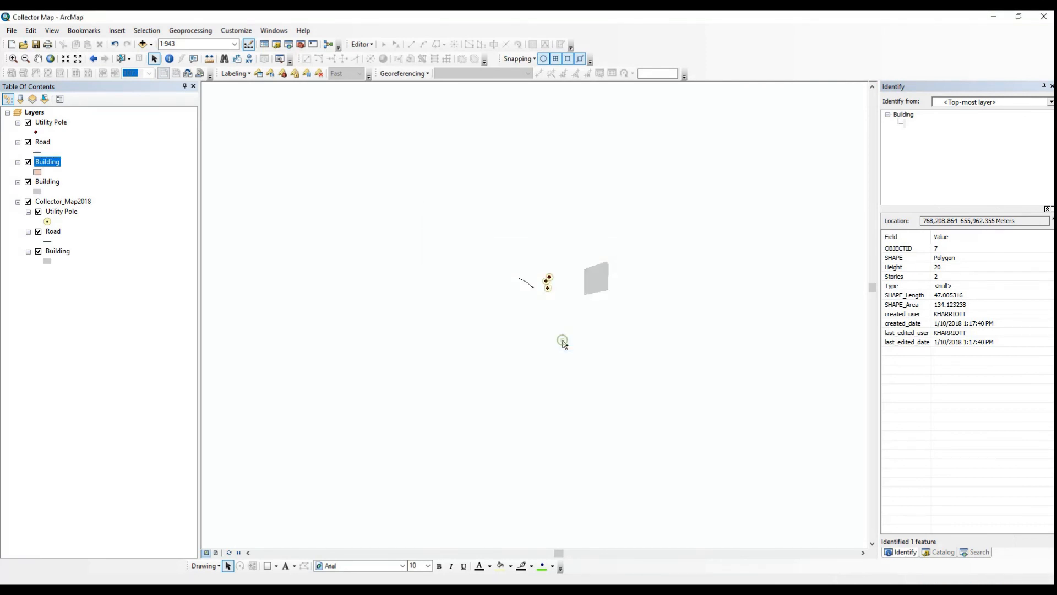
# Examine the attribute table of the exported Building shapefile layer, and close the table window
pyautogui.rightClick(52, 161)
pyautogui.click(96, 194)
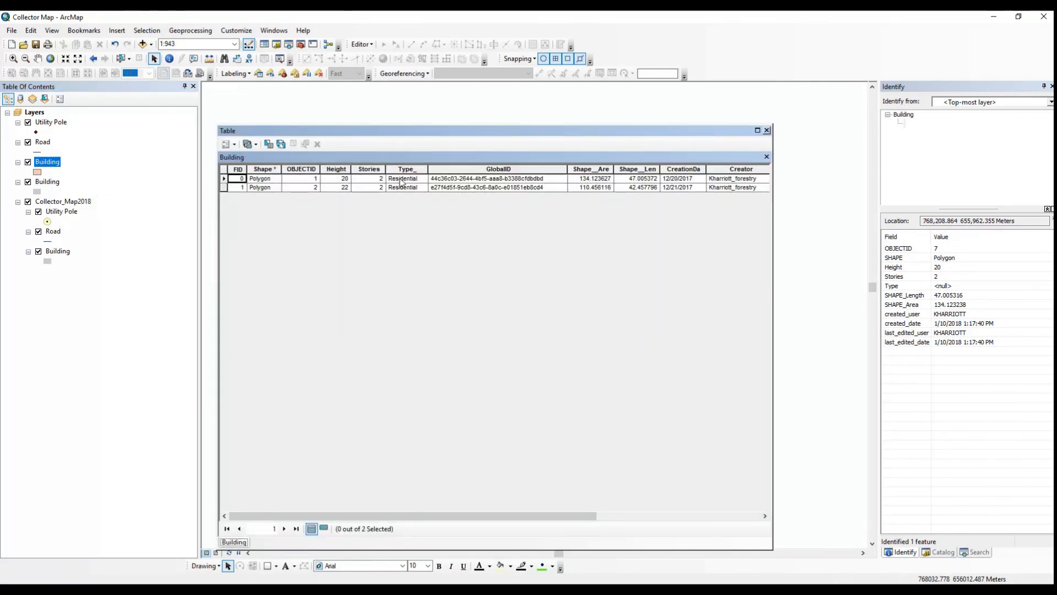
pyautogui.click(767, 130)
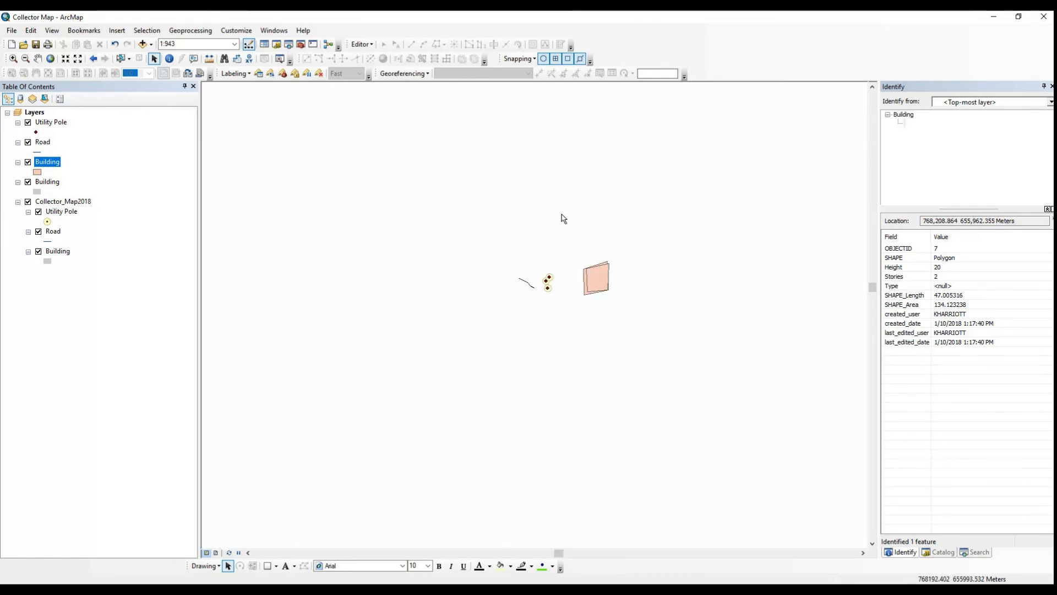